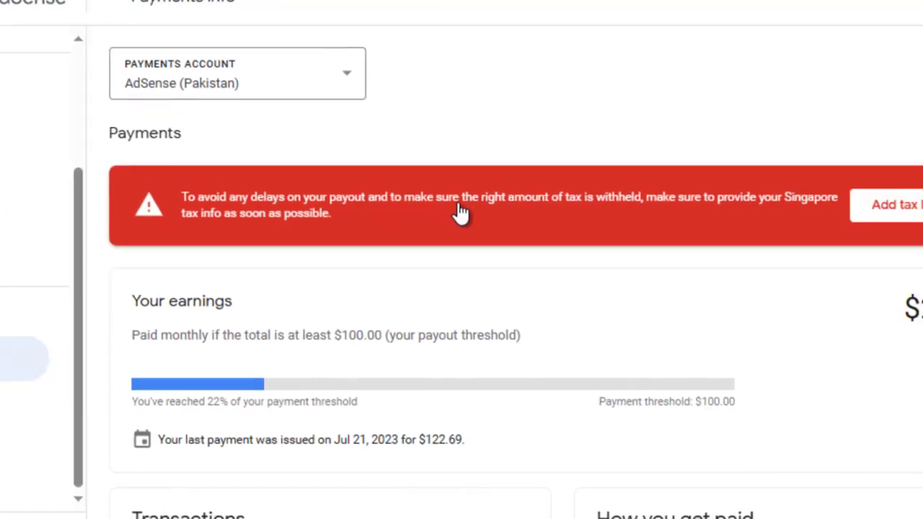
Step: Check the earnings in the YouTube (Pakistan) payments account and return to the AdSense (Pakistan) account
click(469, 94)
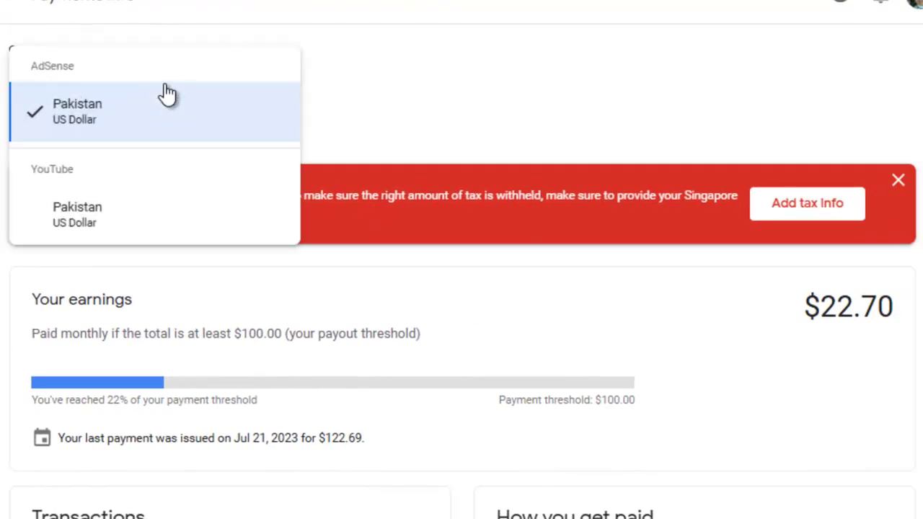
click(105, 221)
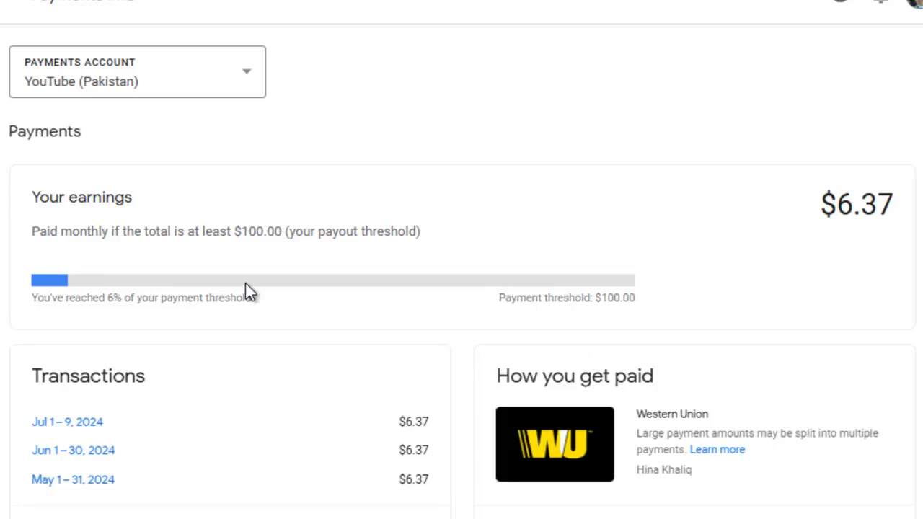
click(220, 76)
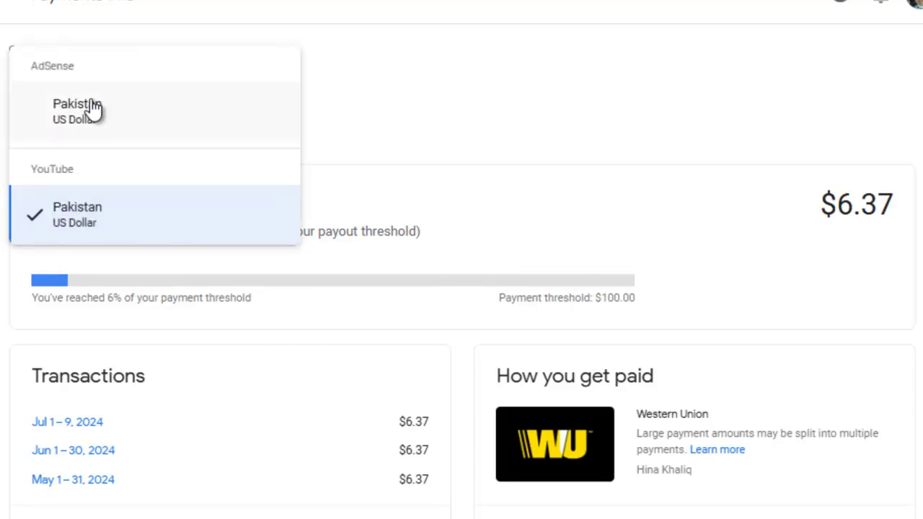
click(76, 112)
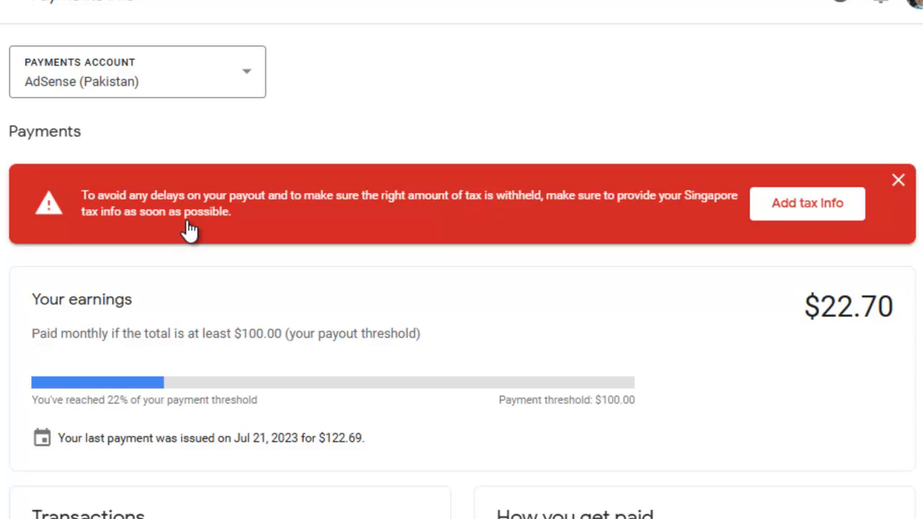
Step: Open the tax info management page from the Singapore tax alert and review the United States Form W-8BEN's status and details
click(803, 216)
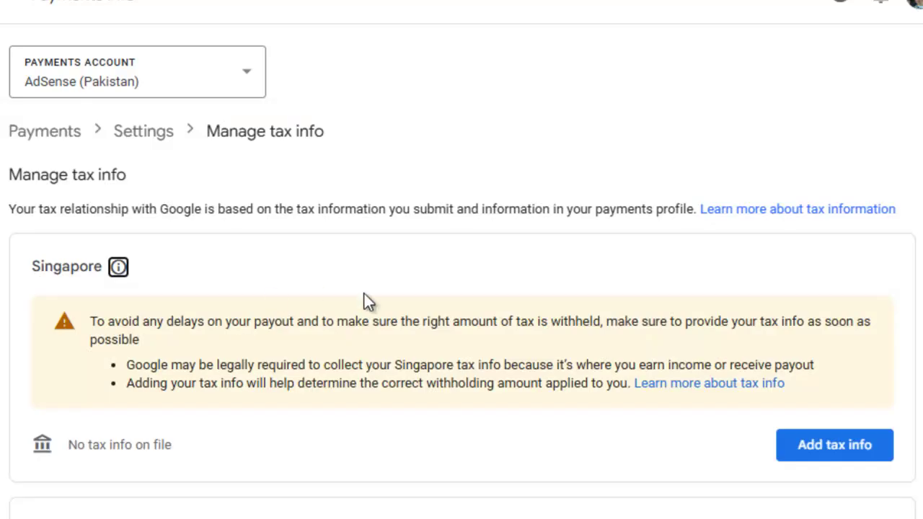
scroll(370, 300, down, 2)
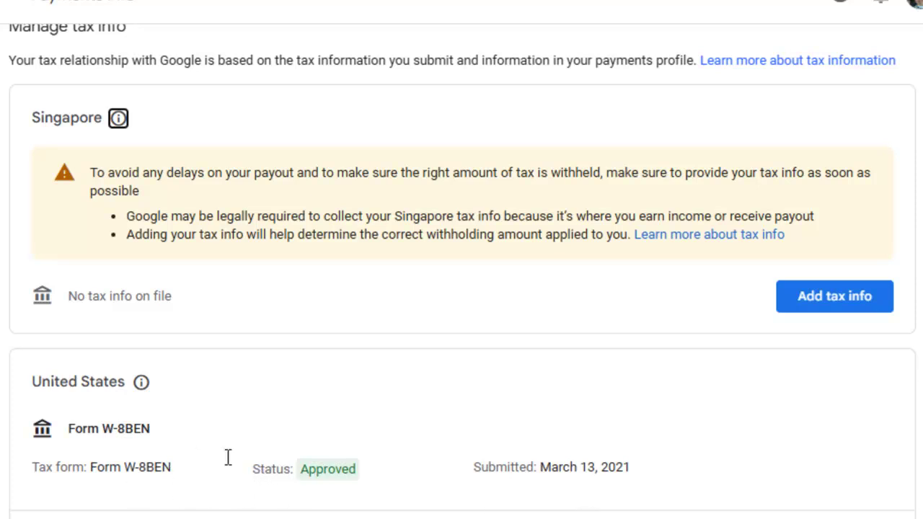
drag(51, 382, 103, 382)
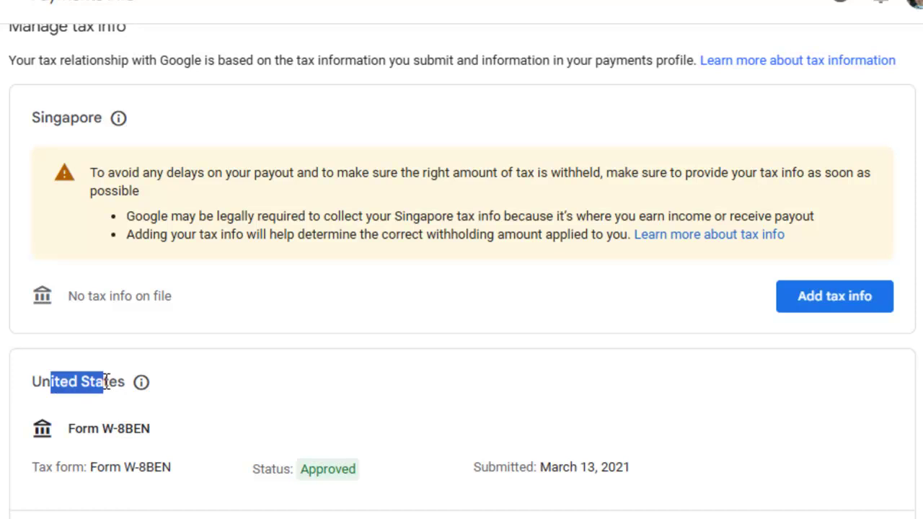
click(324, 477)
drag(304, 478, 365, 486)
click(389, 490)
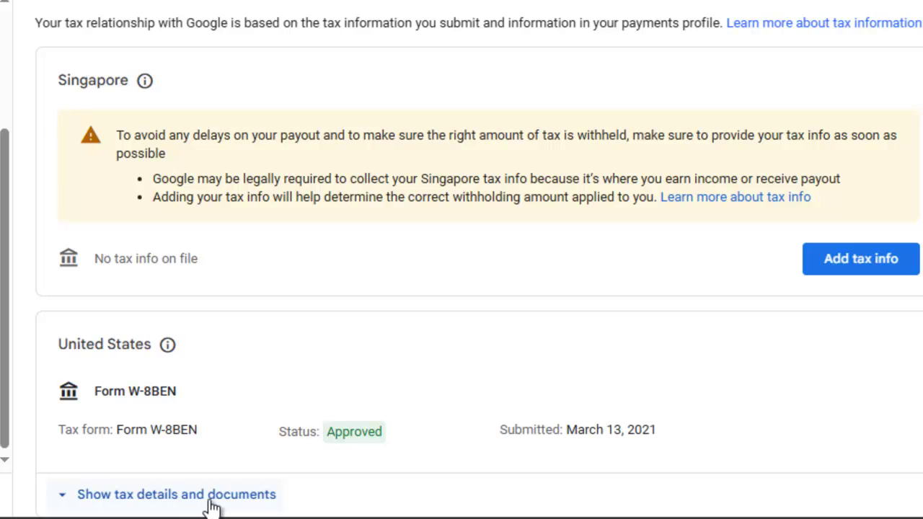
click(211, 495)
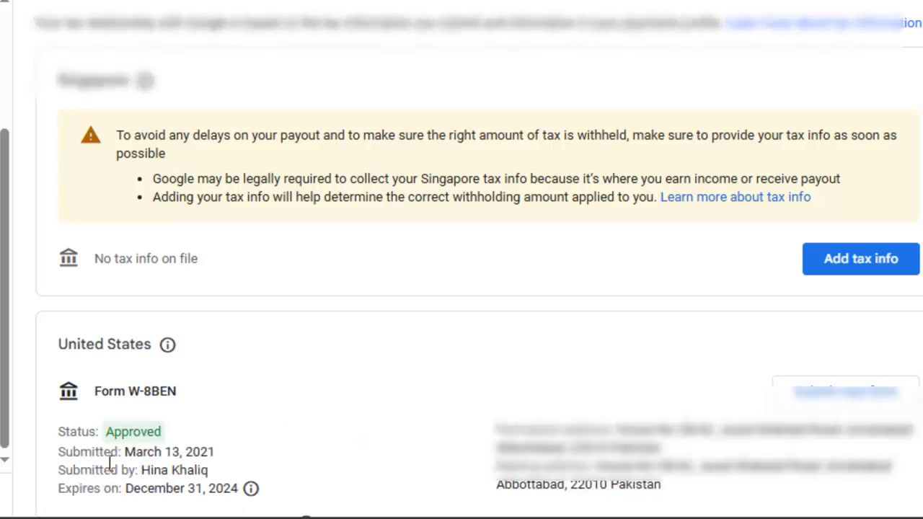
scroll(164, 437, down, 5)
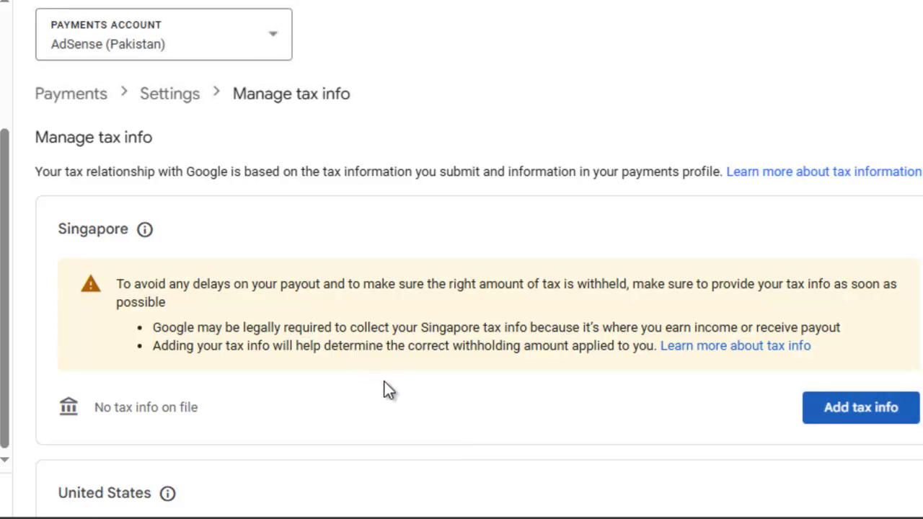
Step: Start the Singapore tax info form and set the business type to Individual/sole proprietor
click(880, 412)
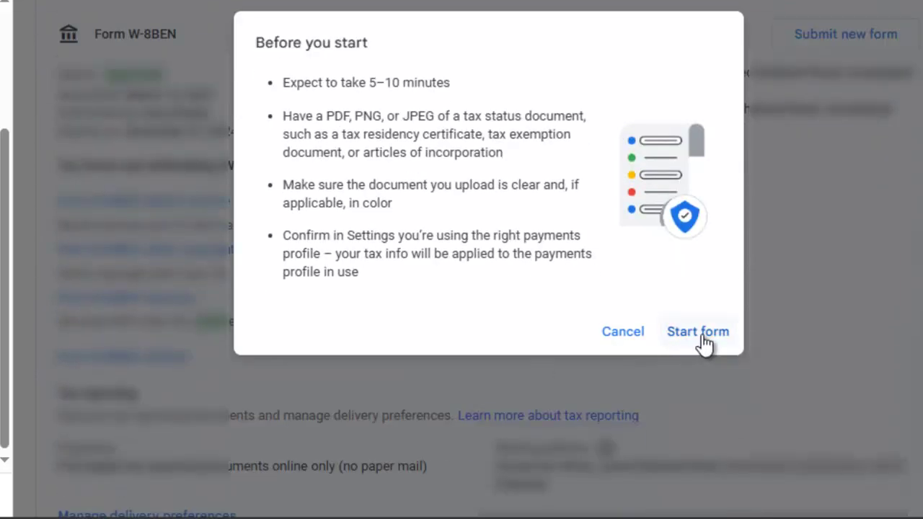
click(698, 333)
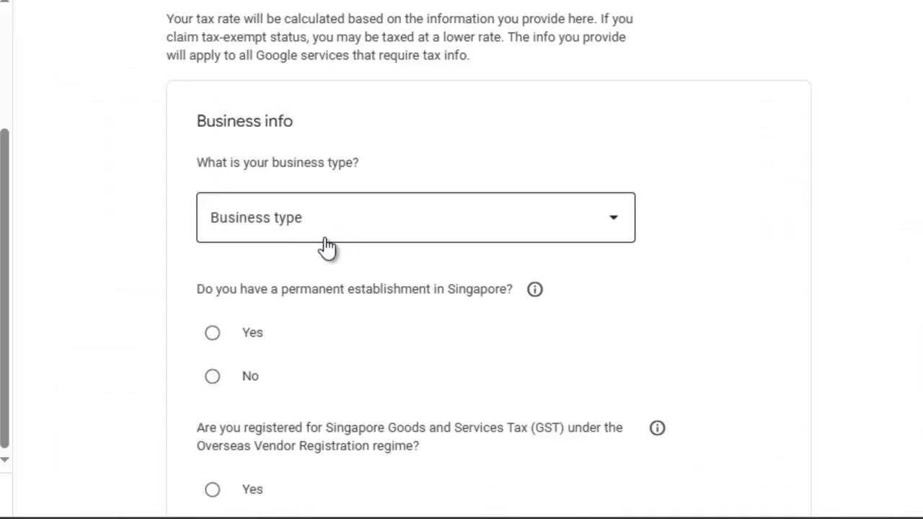
click(460, 238)
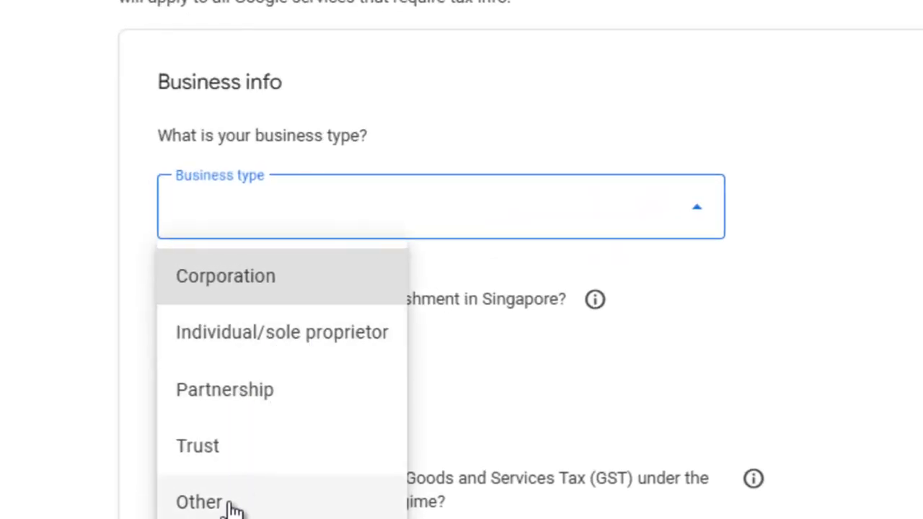
click(301, 345)
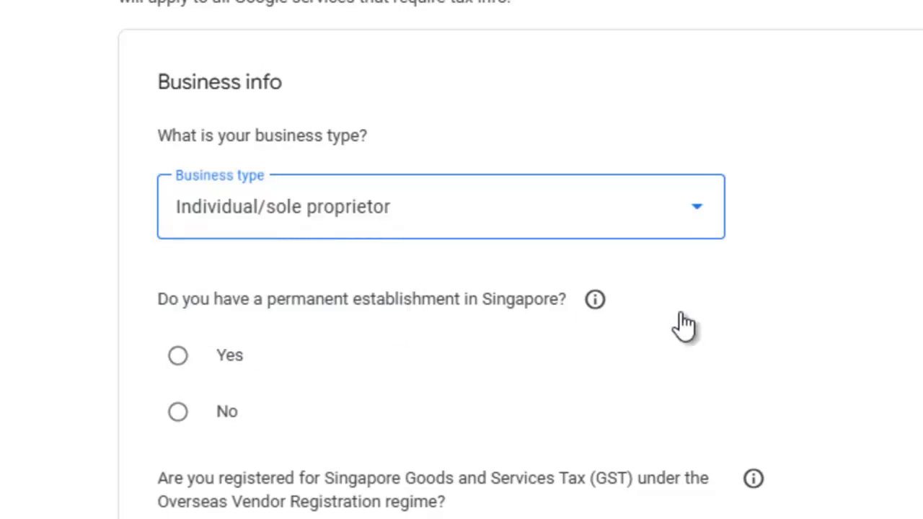
Step: Answer No to the Singapore permanent establishment and GST registration questions, and answer the tax exemptions question
scroll(752, 314, down, 4)
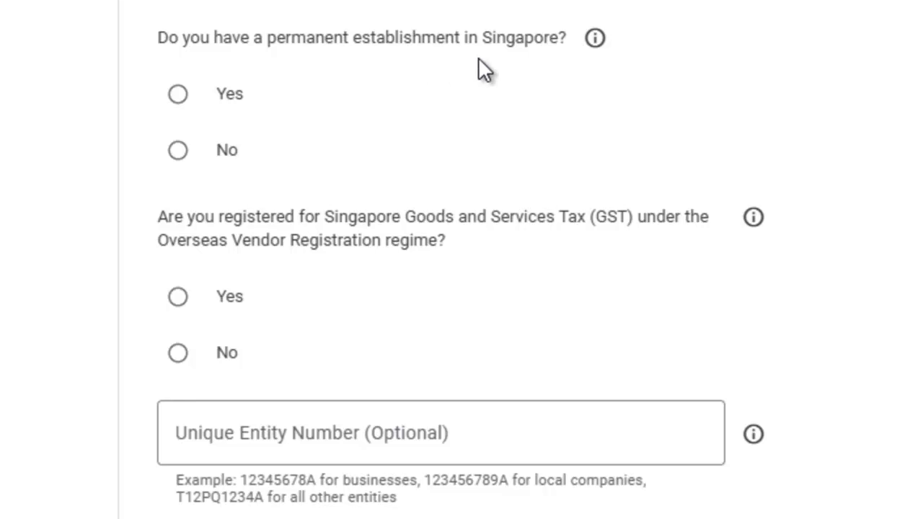
click(179, 153)
scroll(570, 170, down, 2)
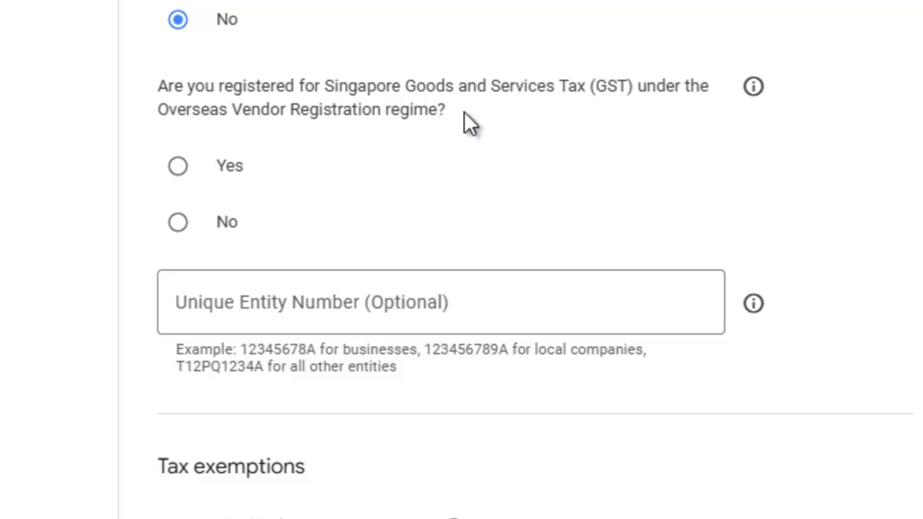
click(177, 223)
scroll(828, 213, down, 3)
click(178, 354)
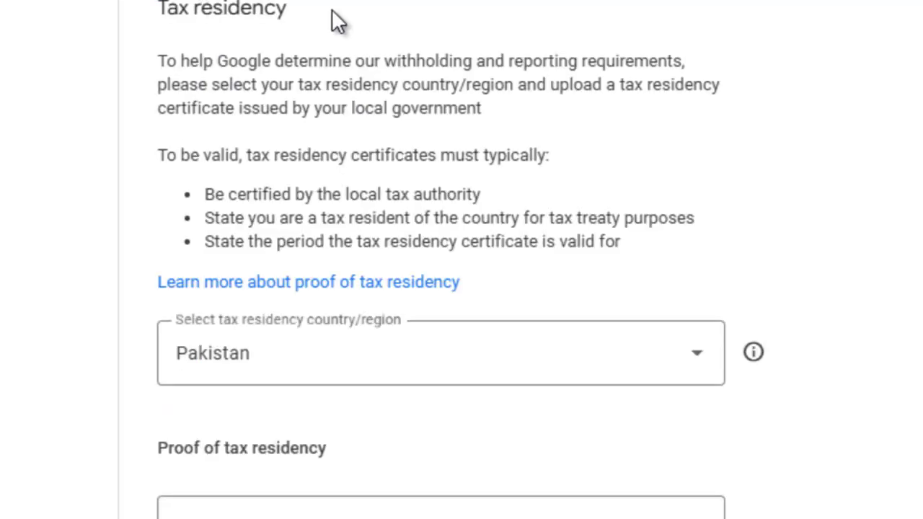
Step: Set the document type for the proof of tax residency to Tax residency certificate
scroll(439, 295, down, 3)
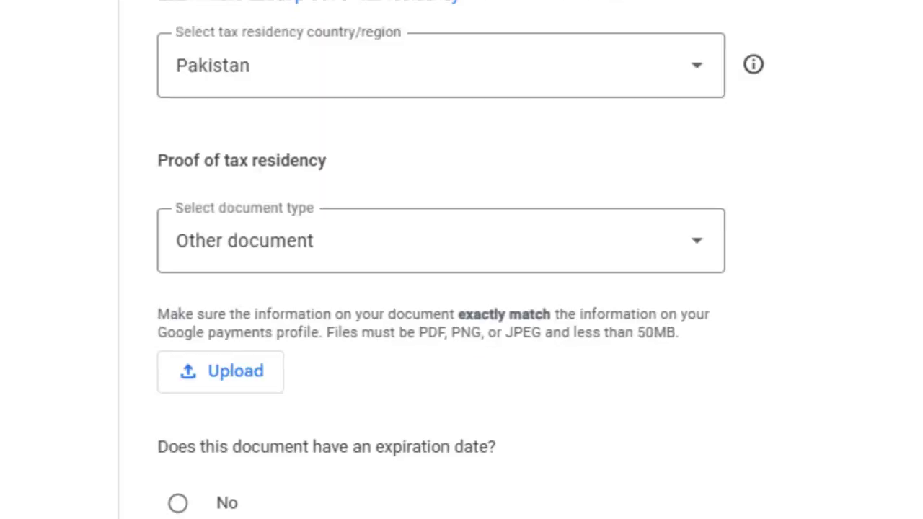
drag(220, 160, 352, 165)
click(351, 164)
click(328, 242)
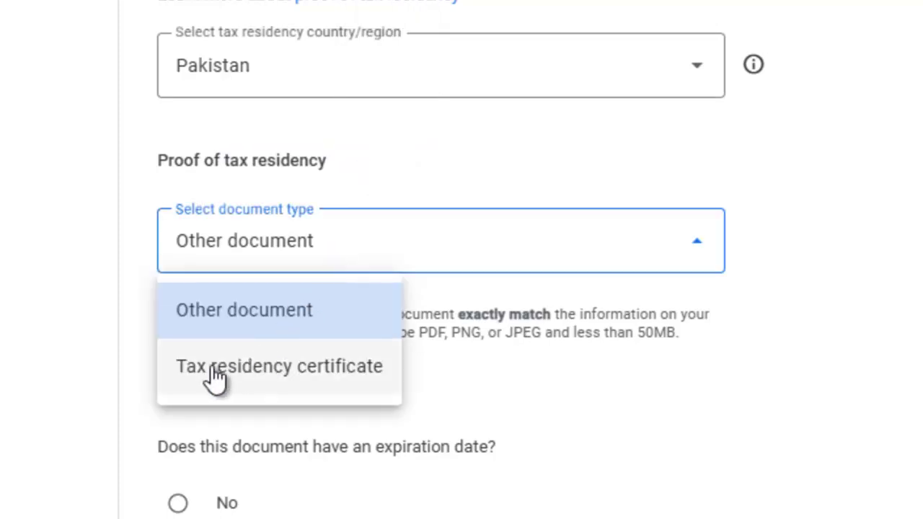
click(319, 379)
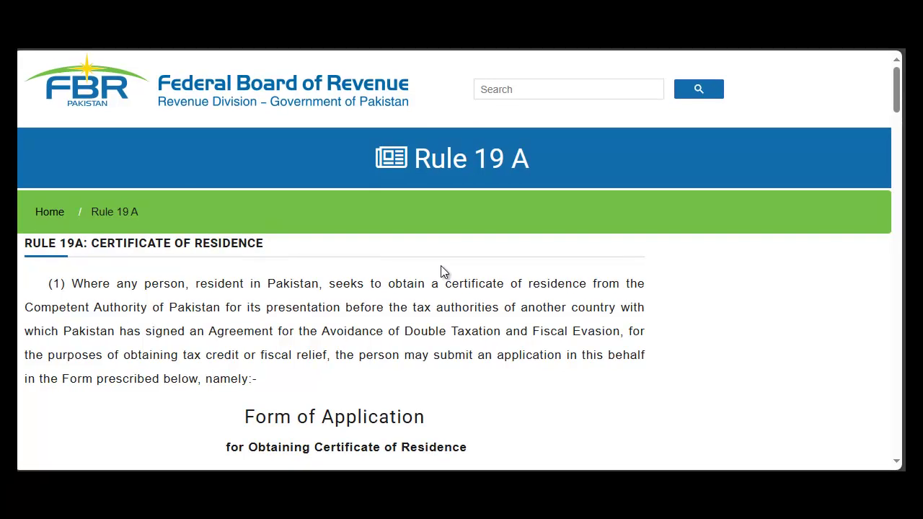
Step: On the Federal Board of Revenue's Rule 19 A page, examine the residence certificate's application form and required supporting documents
drag(91, 246, 262, 246)
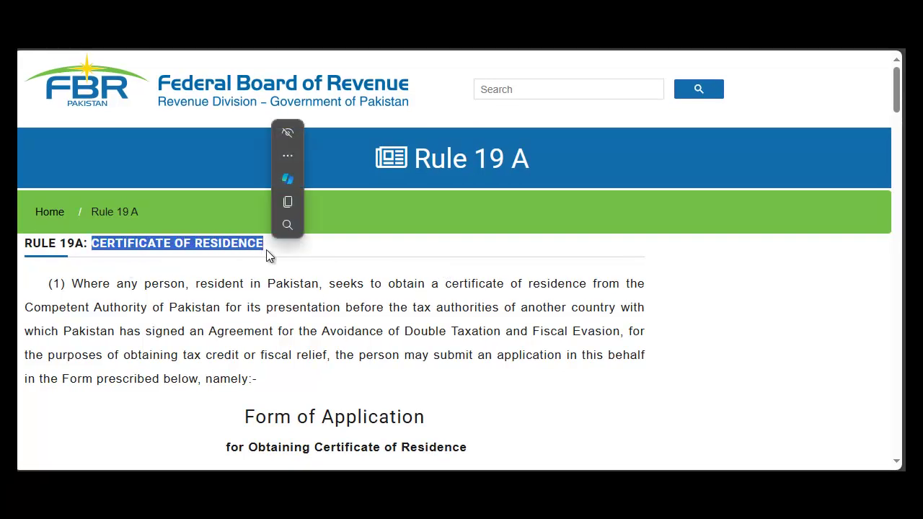
click(360, 294)
scroll(364, 292, down, 4)
drag(256, 137, 483, 169)
click(484, 238)
scroll(472, 256, down, 4)
scroll(472, 254, down, 5)
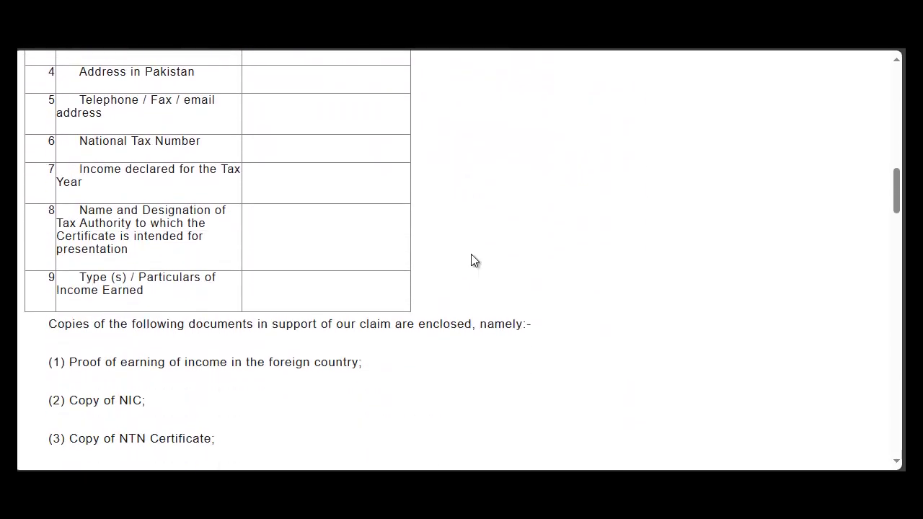
scroll(471, 254, down, 2)
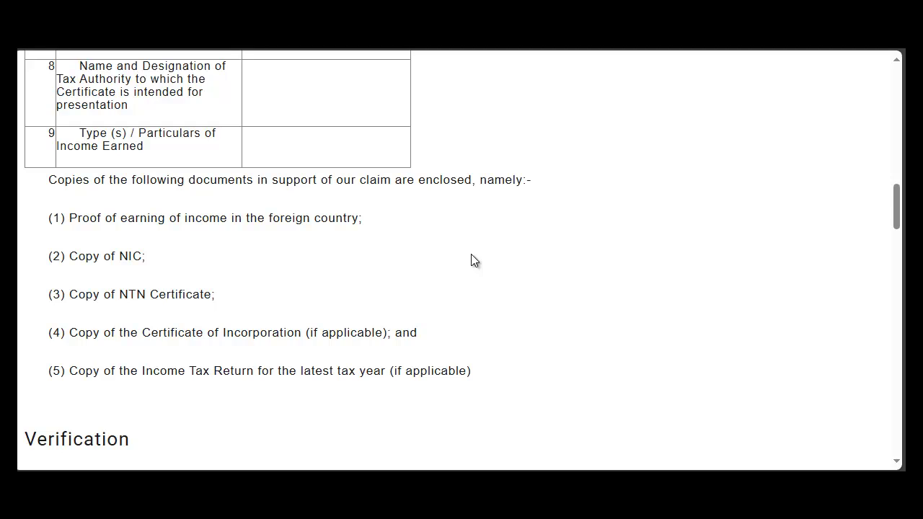
Step: Read the issuing rules and the prescribed Form of Certificate of Residence through to the end of Rule 19 A
scroll(571, 331, down, 5)
scroll(437, 290, down, 6)
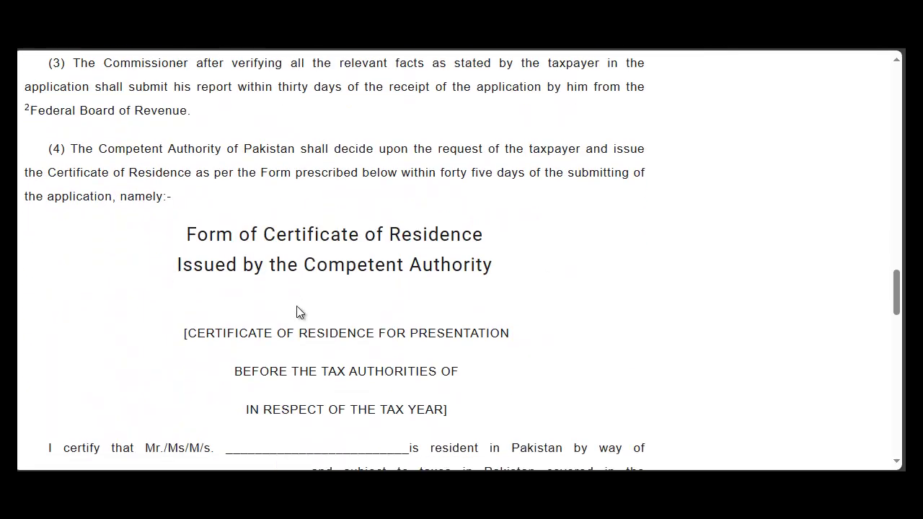
scroll(461, 354, down, 2)
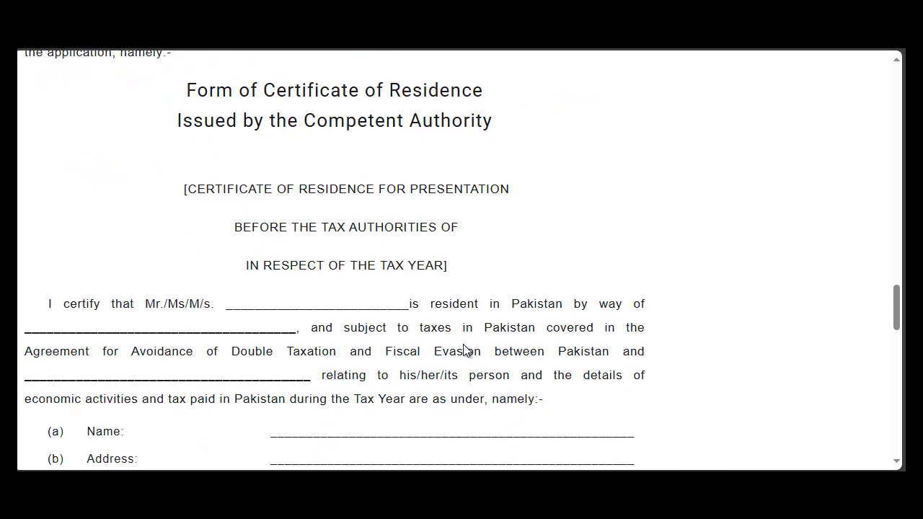
scroll(433, 339, down, 10)
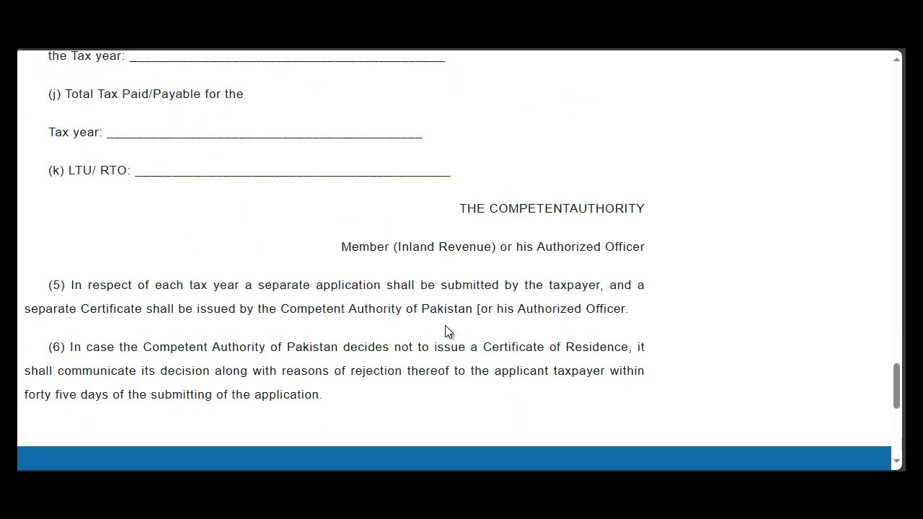